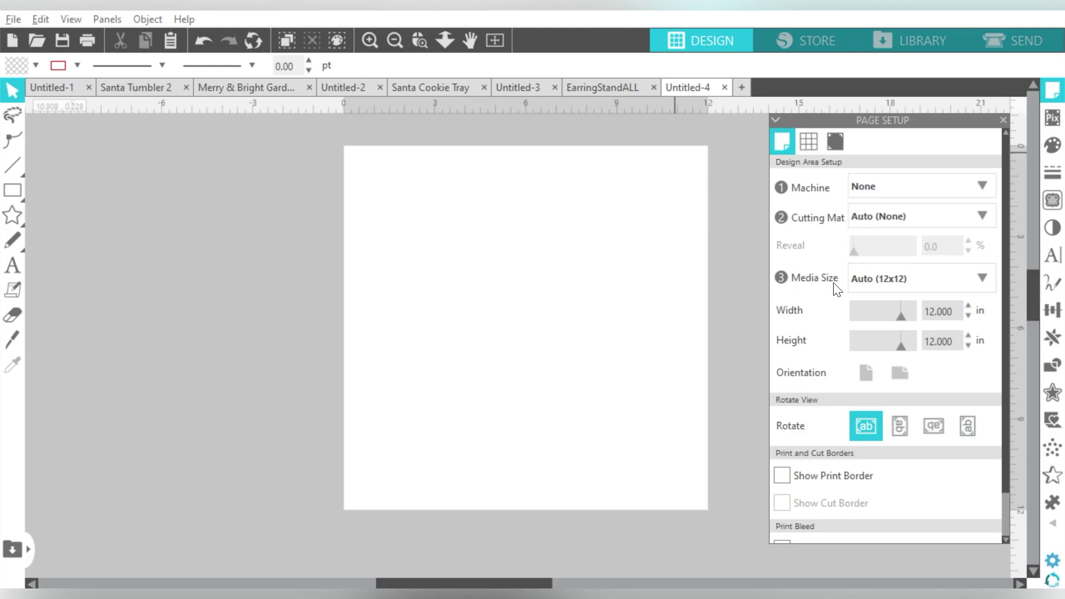
# - Enter a custom page width of 13 inches in Page Setup
pyautogui.doubleClick(940, 311)
pyautogui.write('13')
pyautogui.press('Return')
pyautogui.press('Return')
pyautogui.write('19.000')
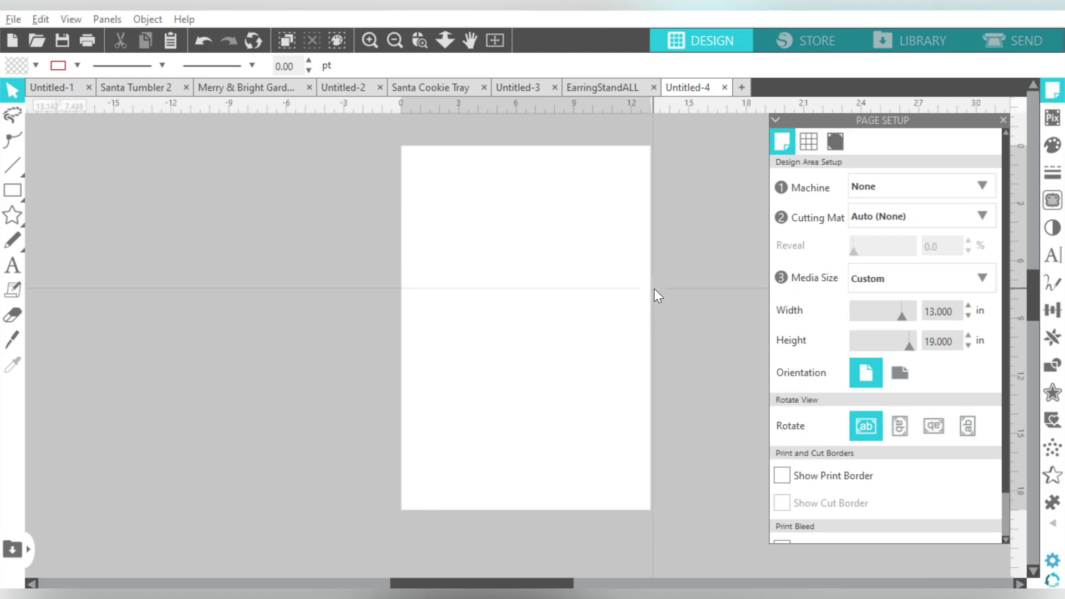
# - Merge the merry & bright plaid image from the Merry and Bright Garden Flag desktop folder
pyautogui.click(13, 19)
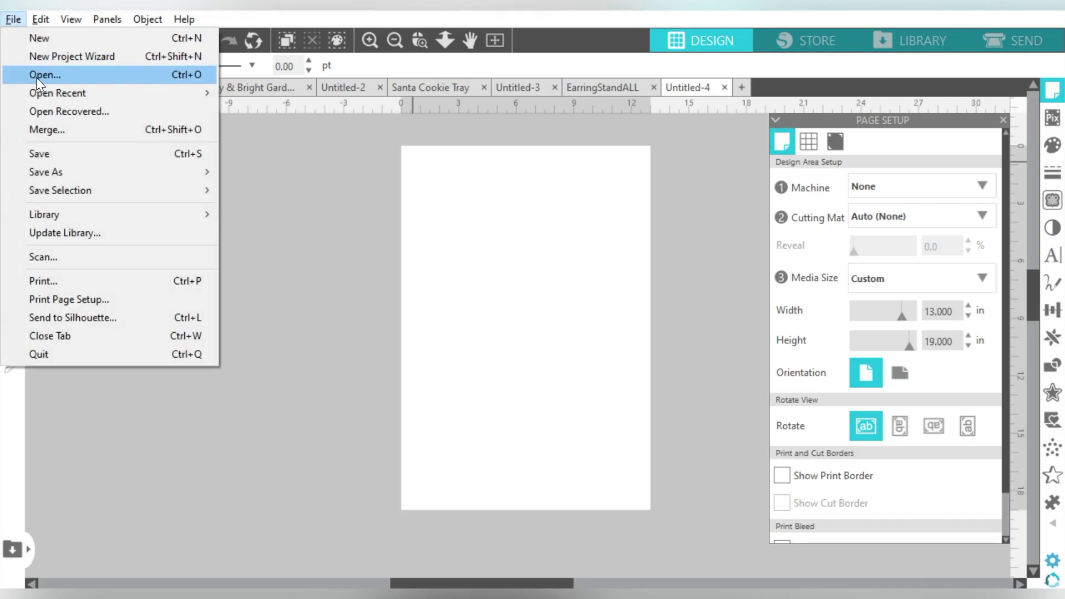
pyautogui.click(37, 129)
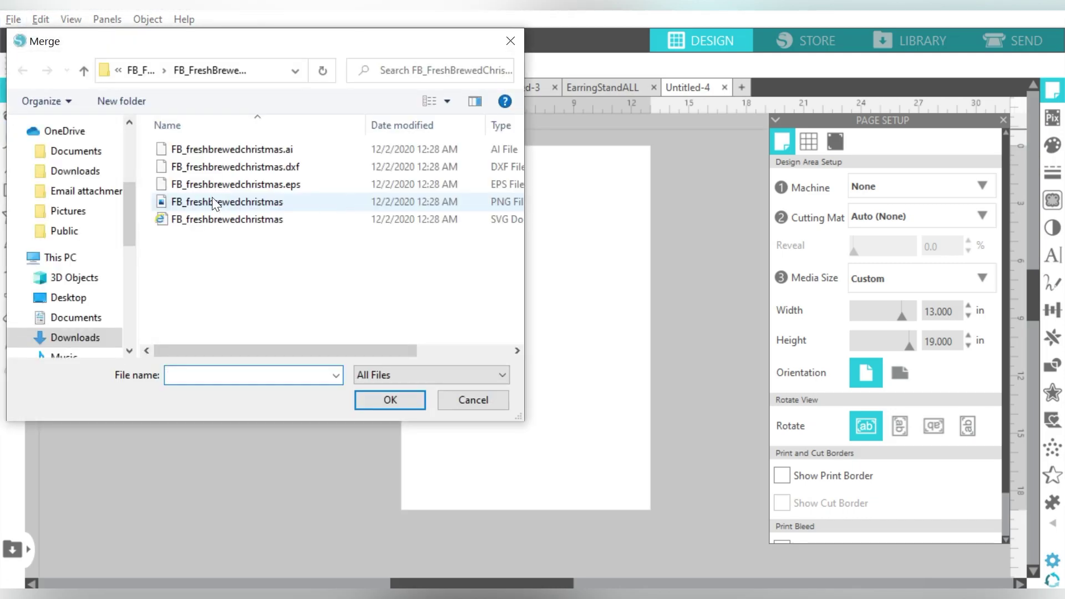
pyautogui.click(65, 298)
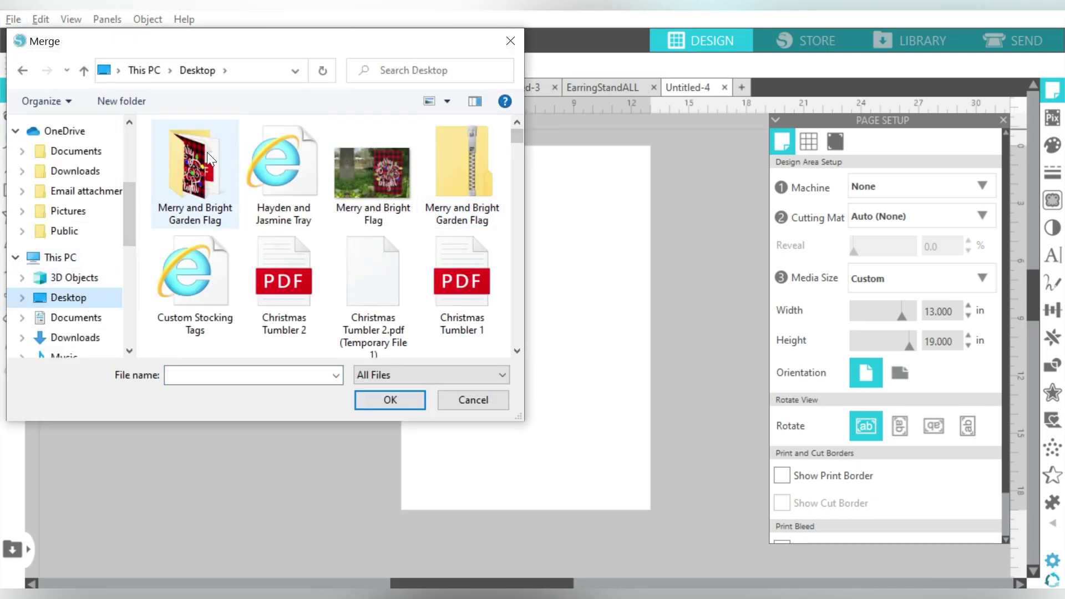
pyautogui.doubleClick(207, 153)
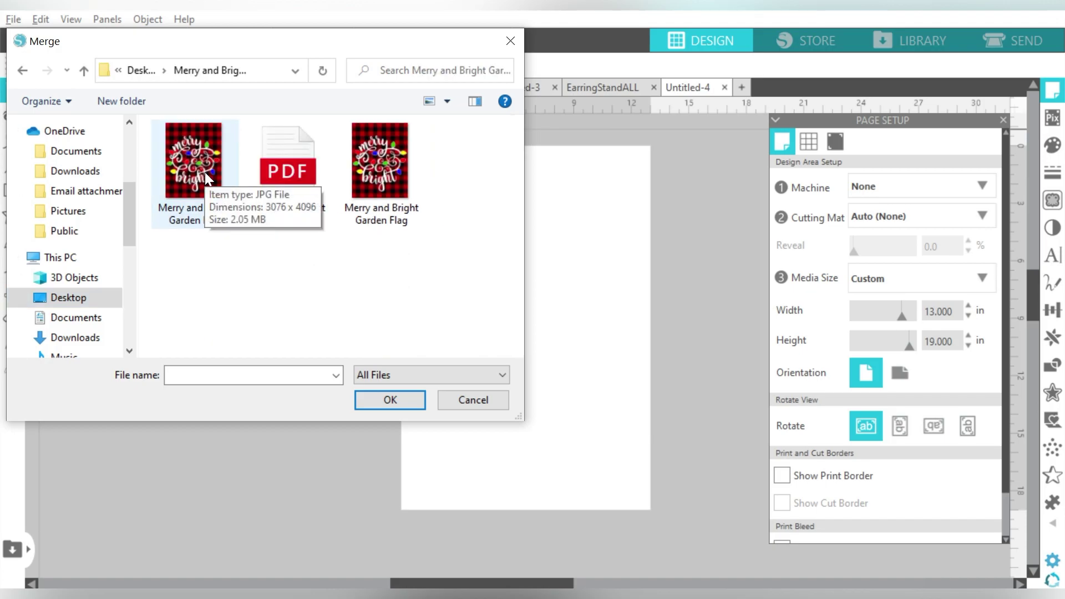
pyautogui.click(385, 170)
pyautogui.doubleClick(386, 169)
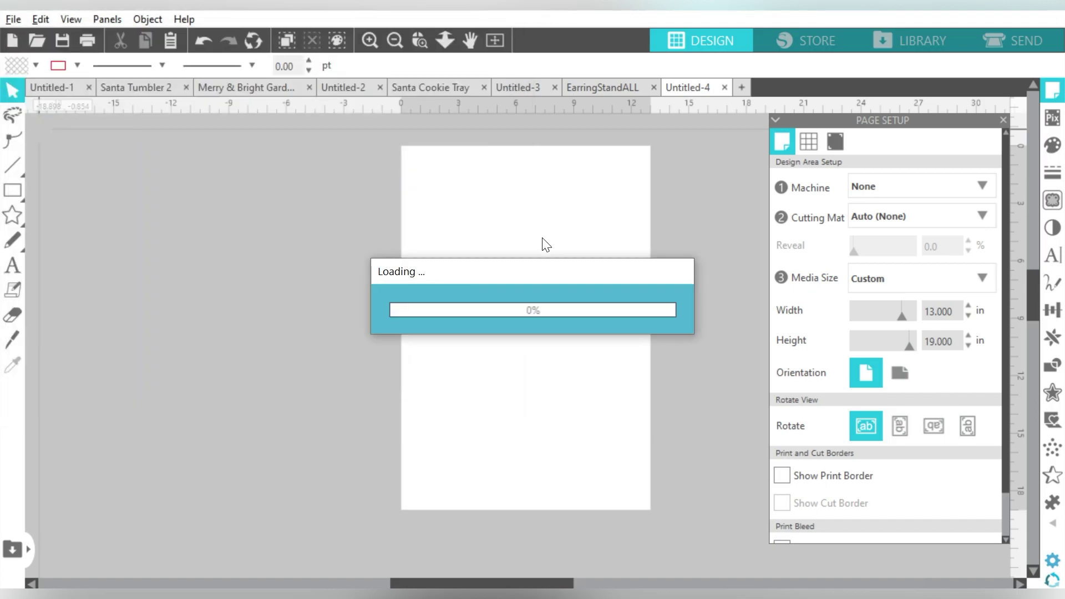
# - Resize the design to 12.75 inches wide and position it on the page
pyautogui.moveTo(501, 221)
pyautogui.mouseDown()
pyautogui.moveTo(286, 239)
pyautogui.moveTo(384, 238)
pyautogui.mouseUp()
pyautogui.press('Escape')
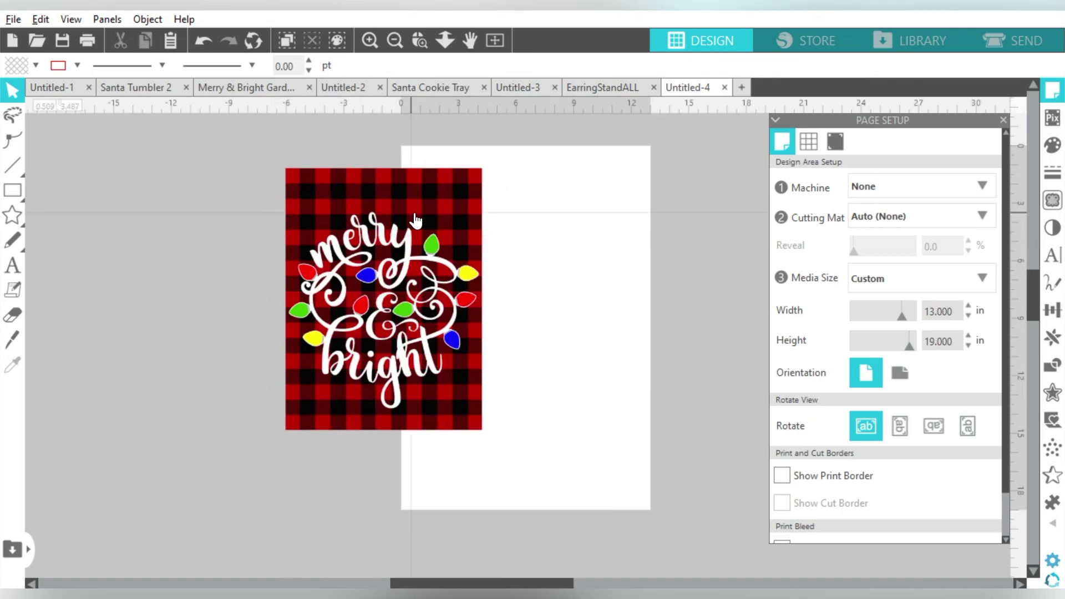
pyautogui.click(412, 215)
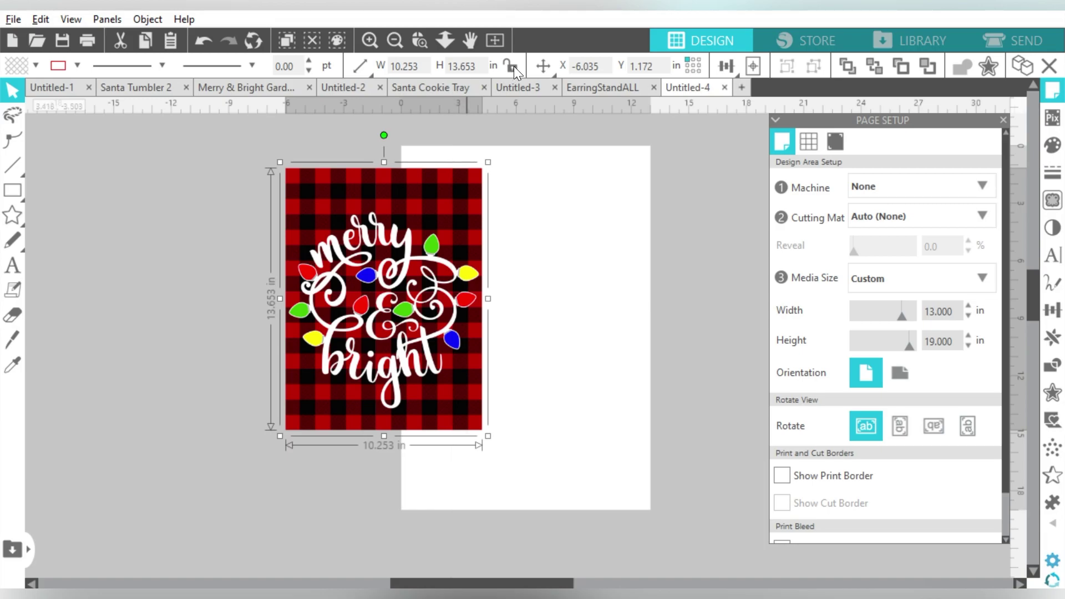
pyautogui.doubleClick(403, 65)
pyautogui.write('12.75')
pyautogui.press('Return')
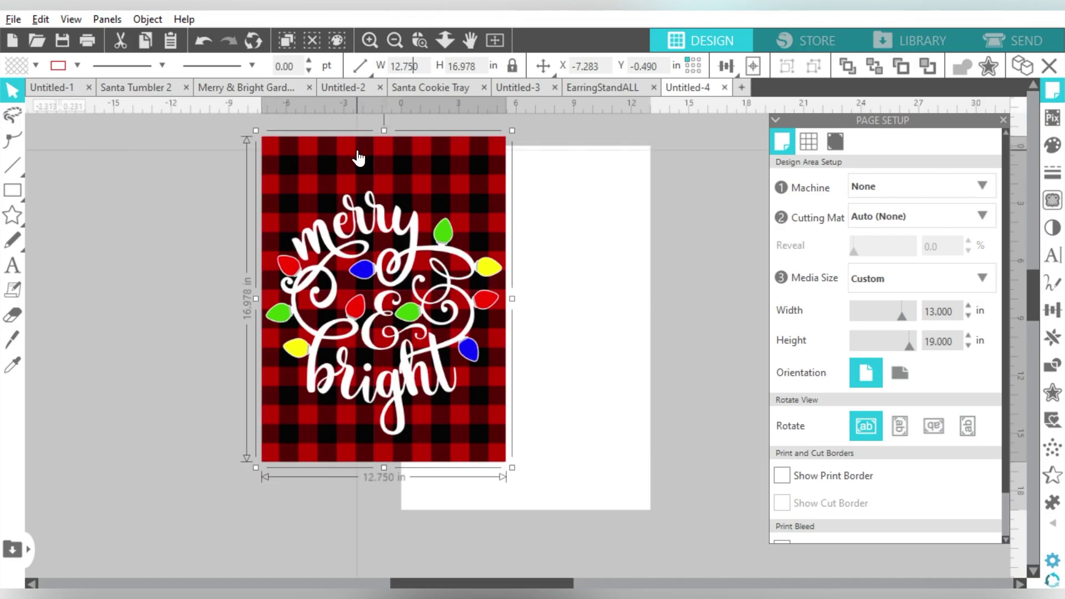
pyautogui.moveTo(359, 157)
pyautogui.mouseDown()
pyautogui.moveTo(446, 184)
pyautogui.moveTo(502, 175)
pyautogui.mouseUp()
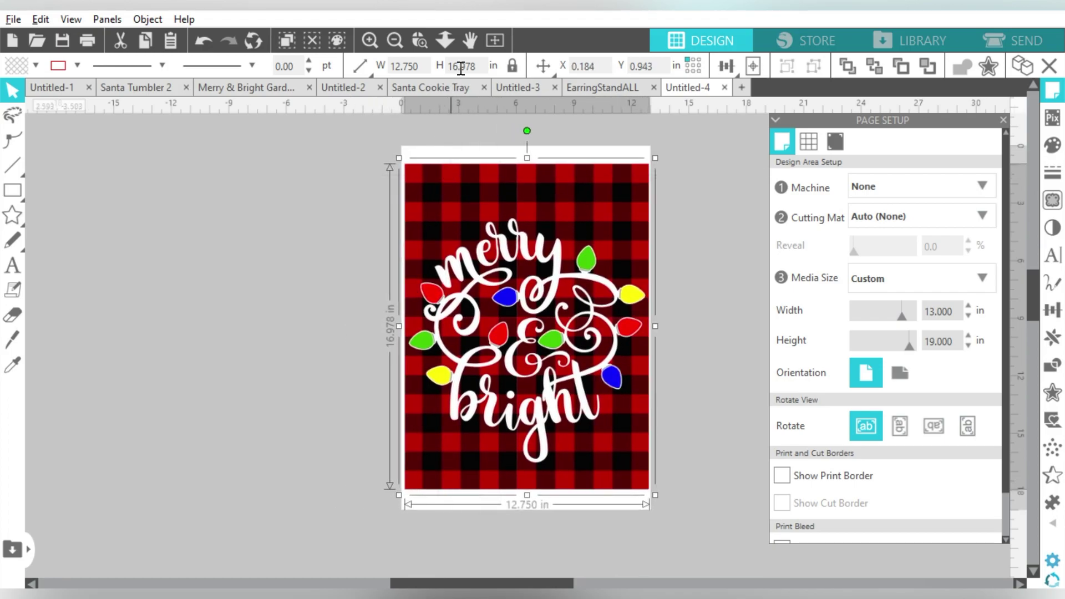
# - Flip the selected design horizontally so the lettering is mirrored, then deselect it
pyautogui.rightClick(472, 202)
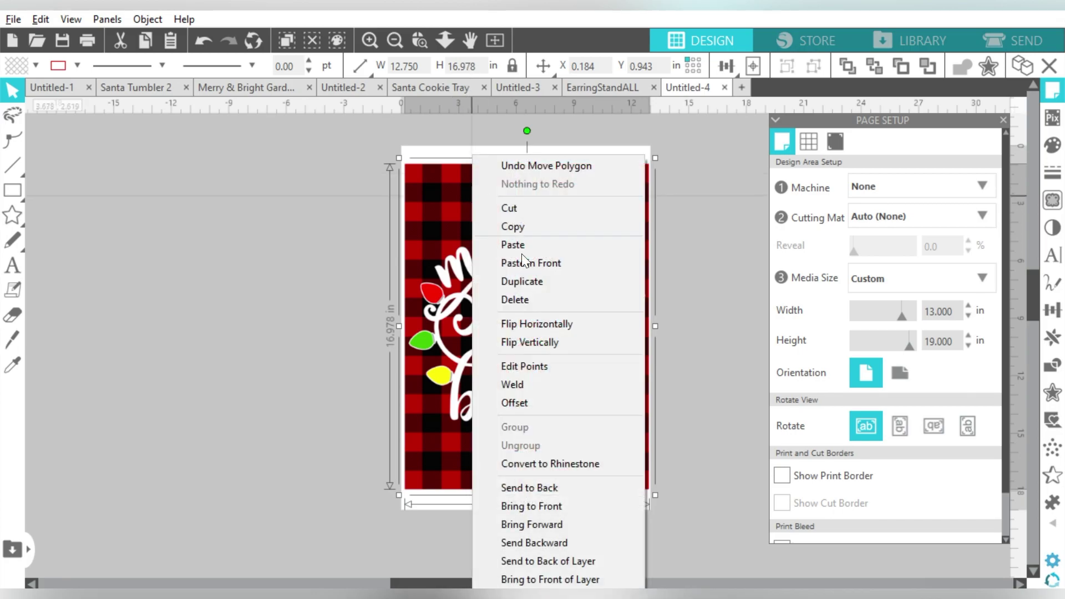
pyautogui.click(529, 318)
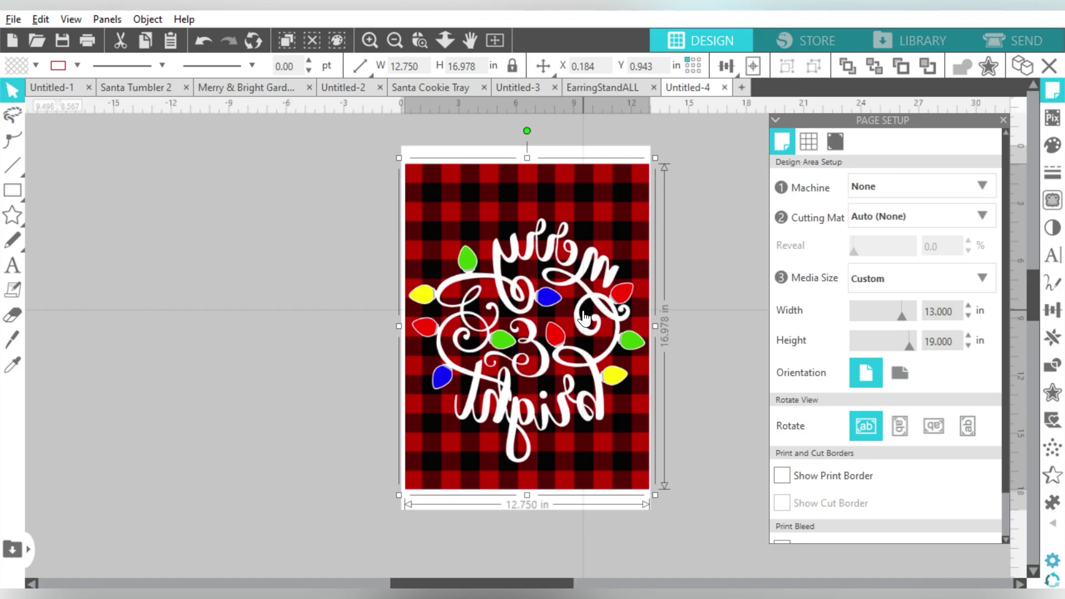
pyautogui.click(703, 212)
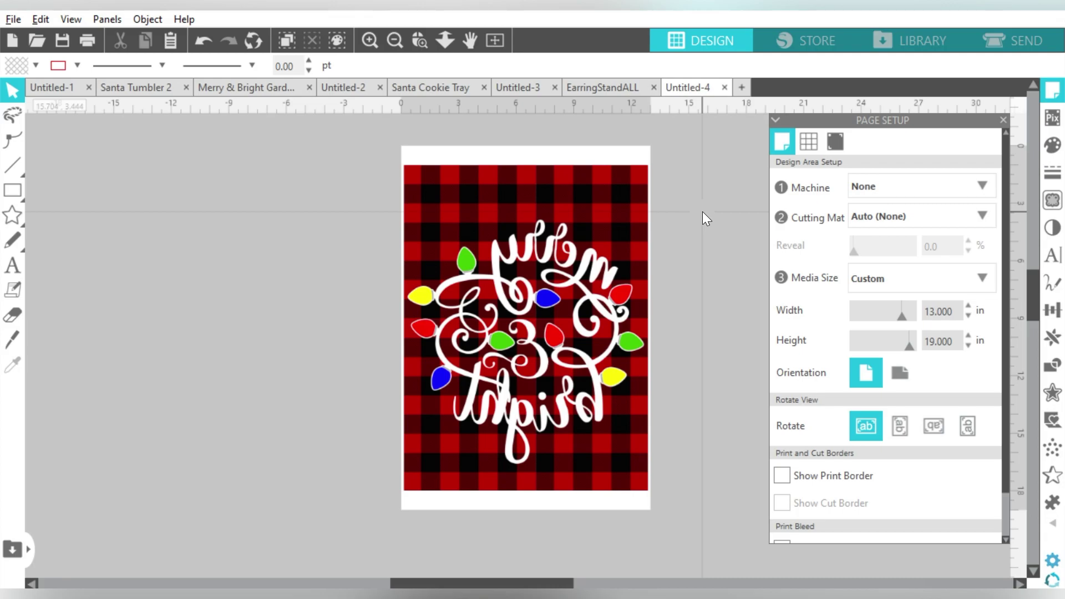
# - Bring up Print, choose the Epson WF-7710 and go into its preferences
pyautogui.click(13, 21)
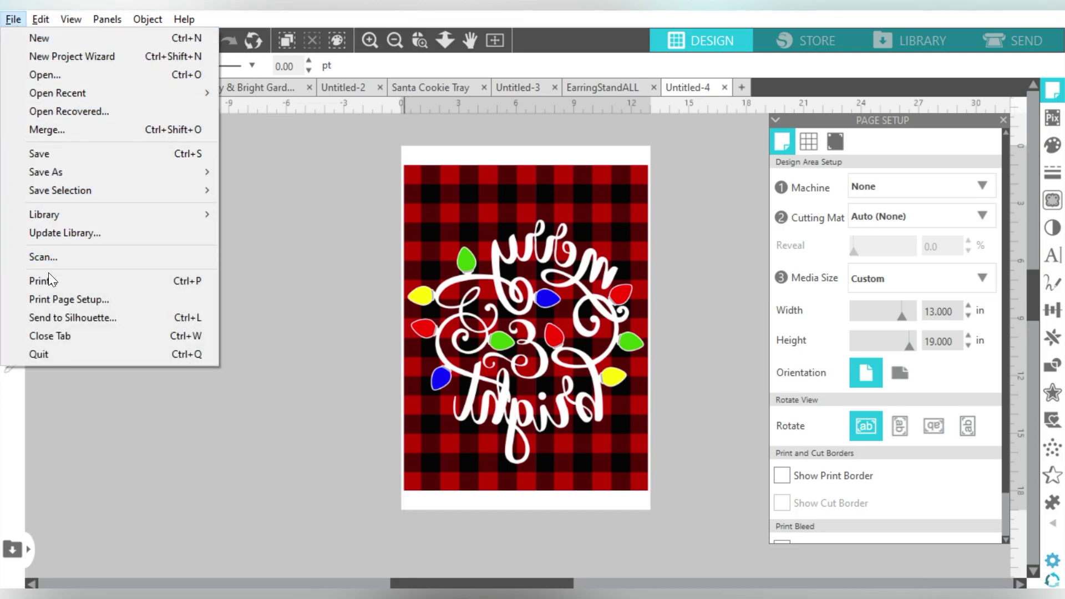
pyautogui.click(61, 280)
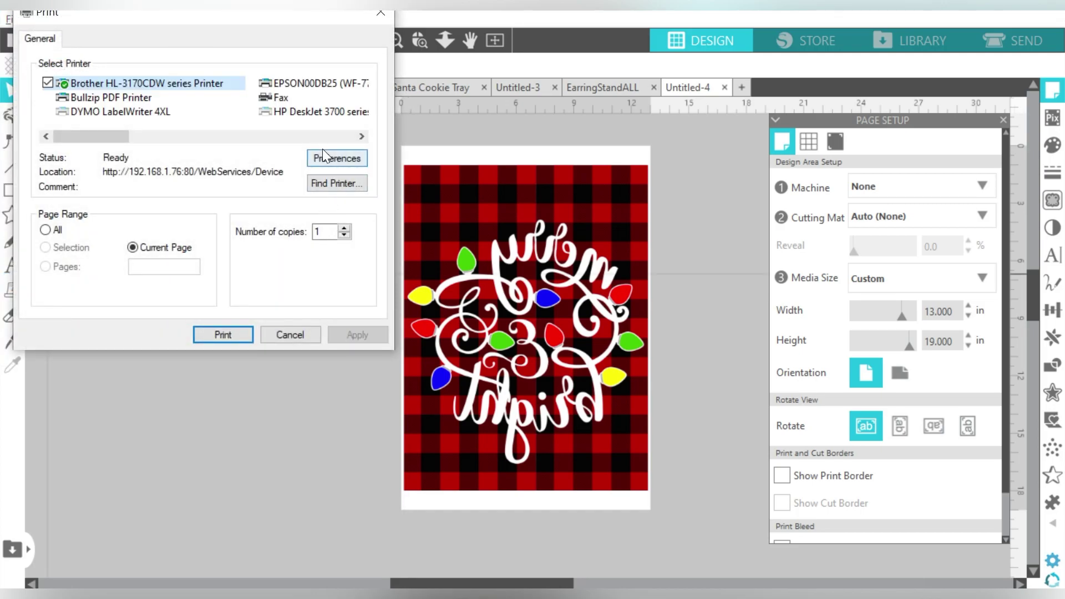
pyautogui.scroll(-2, 256, 117)
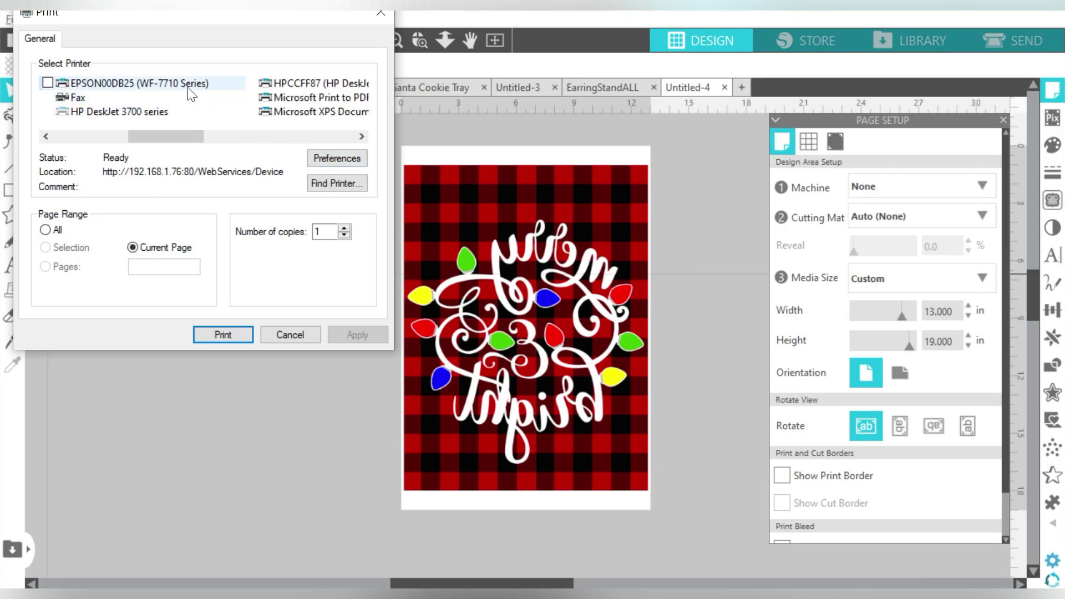
pyautogui.click(139, 84)
pyautogui.click(336, 159)
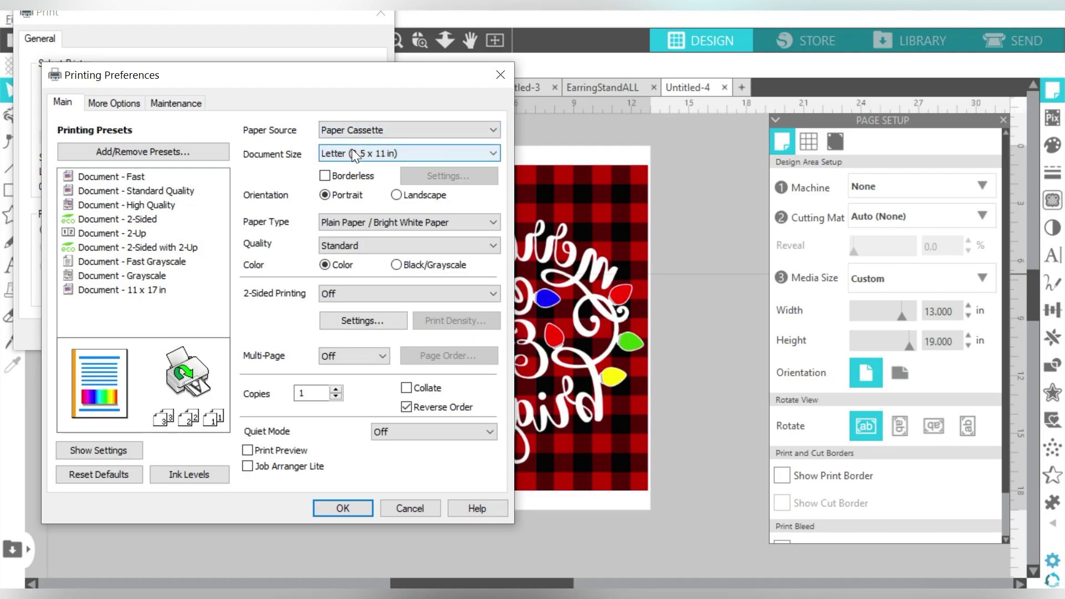
# - Set paper size Super B (13 x 19 in) and Premium Presentation Paper Matte, apply, and leave without printing
pyautogui.click(352, 152)
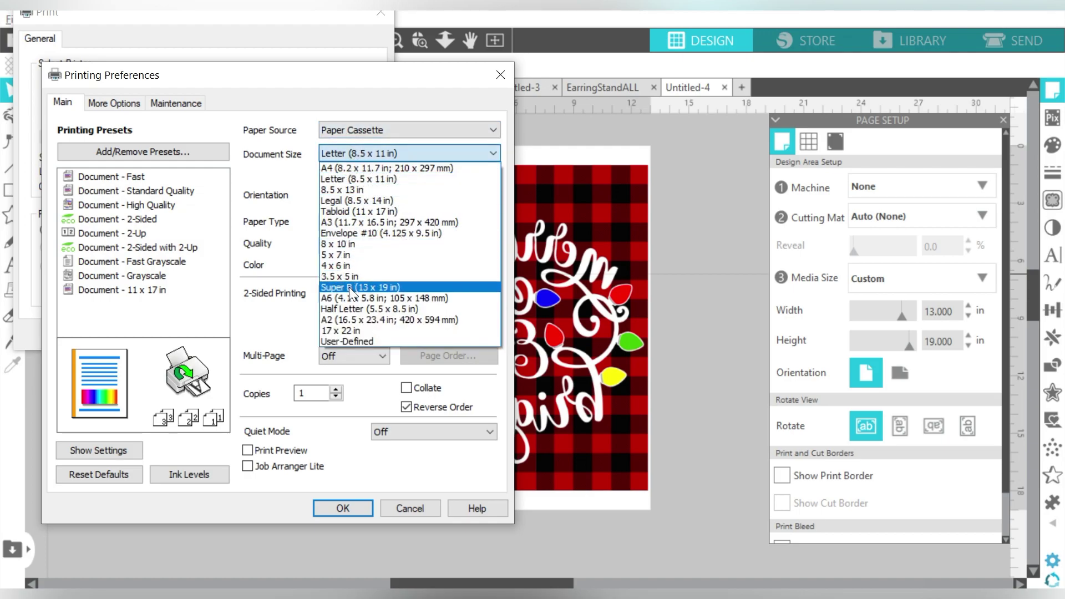
pyautogui.click(349, 288)
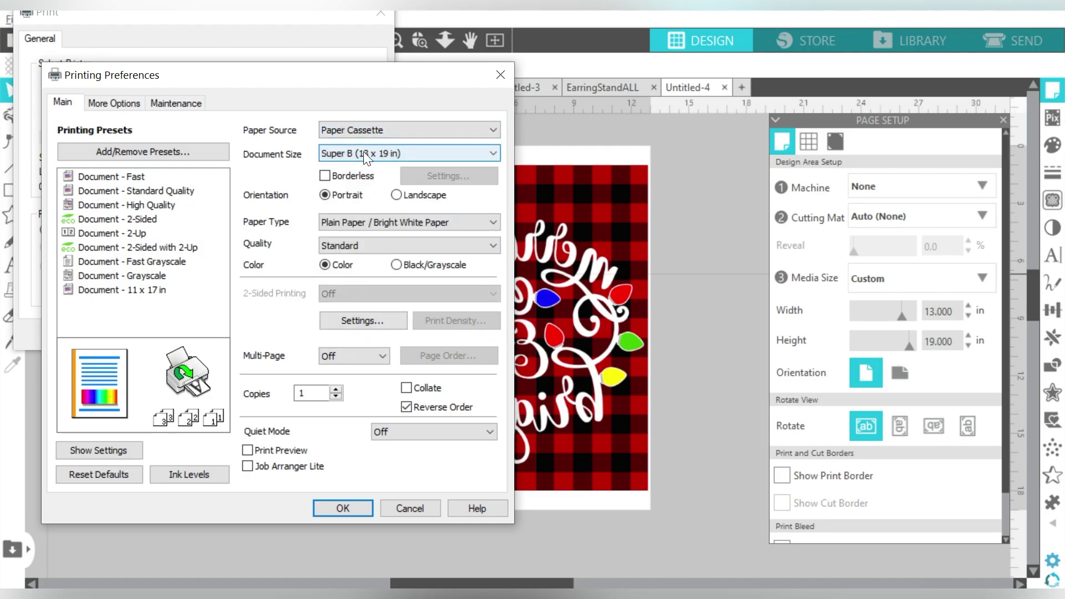
pyautogui.click(359, 221)
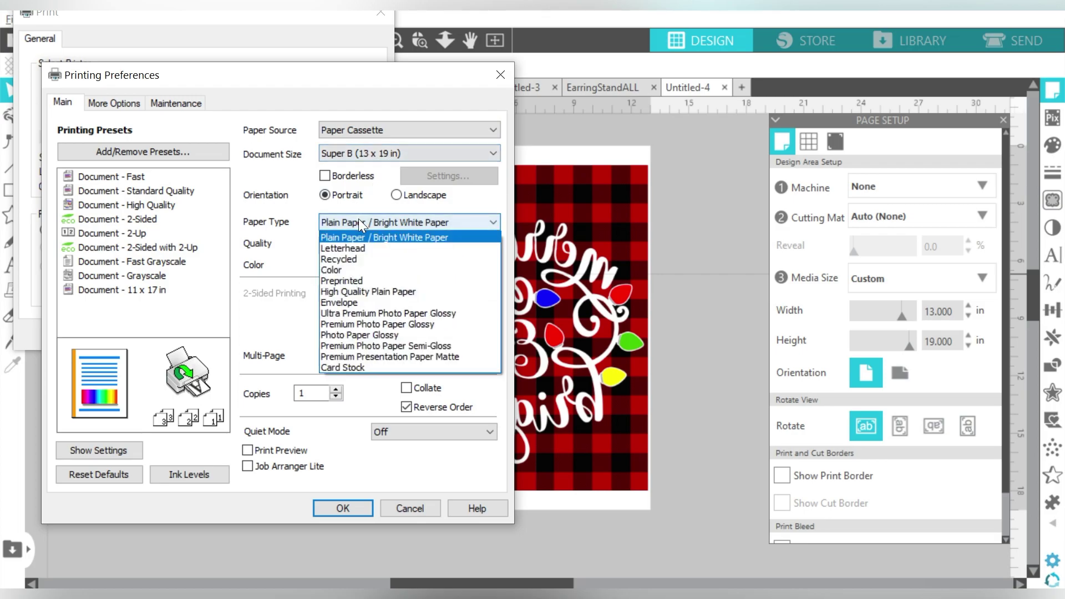
pyautogui.click(359, 356)
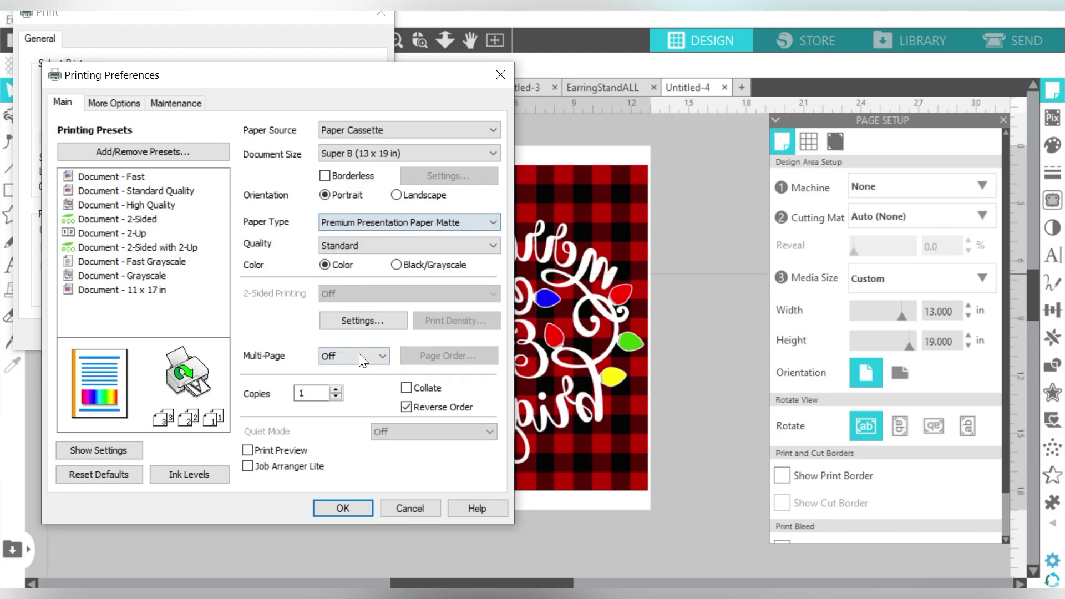
pyautogui.click(349, 242)
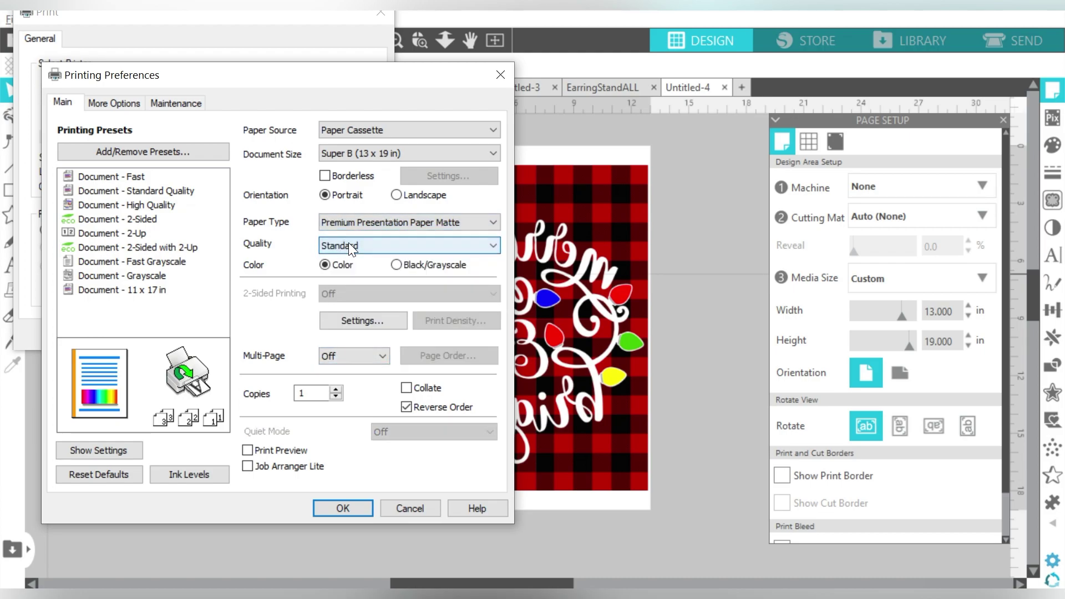
pyautogui.click(353, 503)
pyautogui.click(359, 333)
pyautogui.click(303, 330)
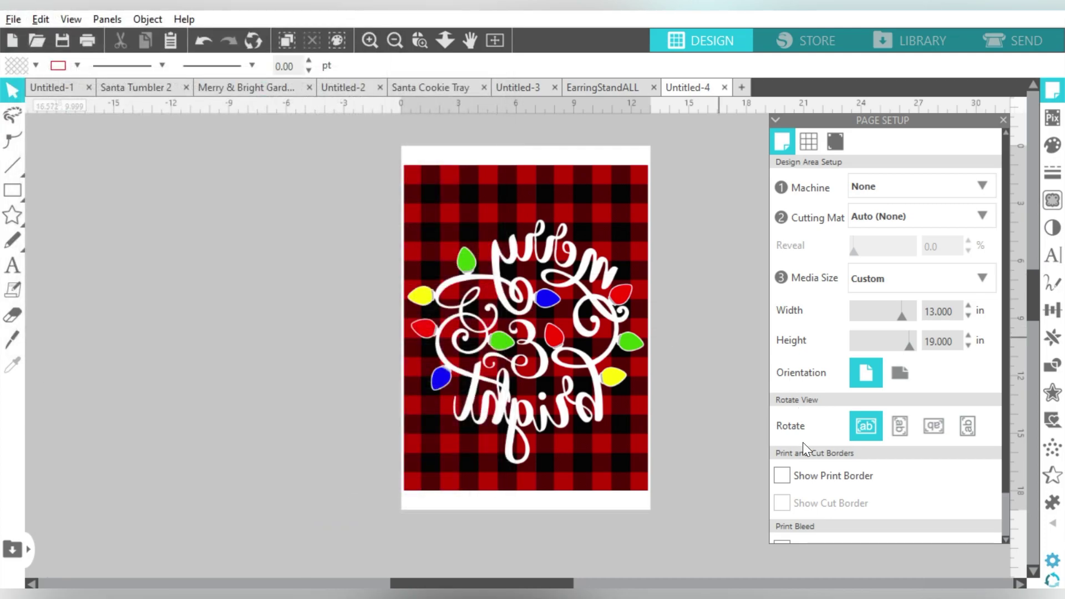
# - Show the print border in Page Setup and zoom in on the top of the page
pyautogui.click(781, 476)
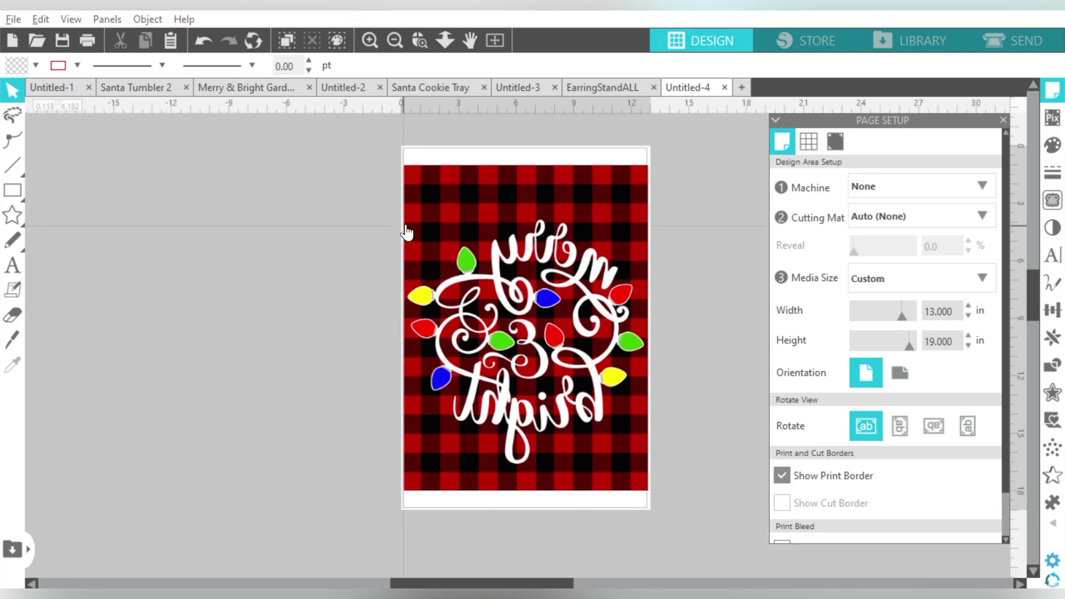
pyautogui.click(418, 41)
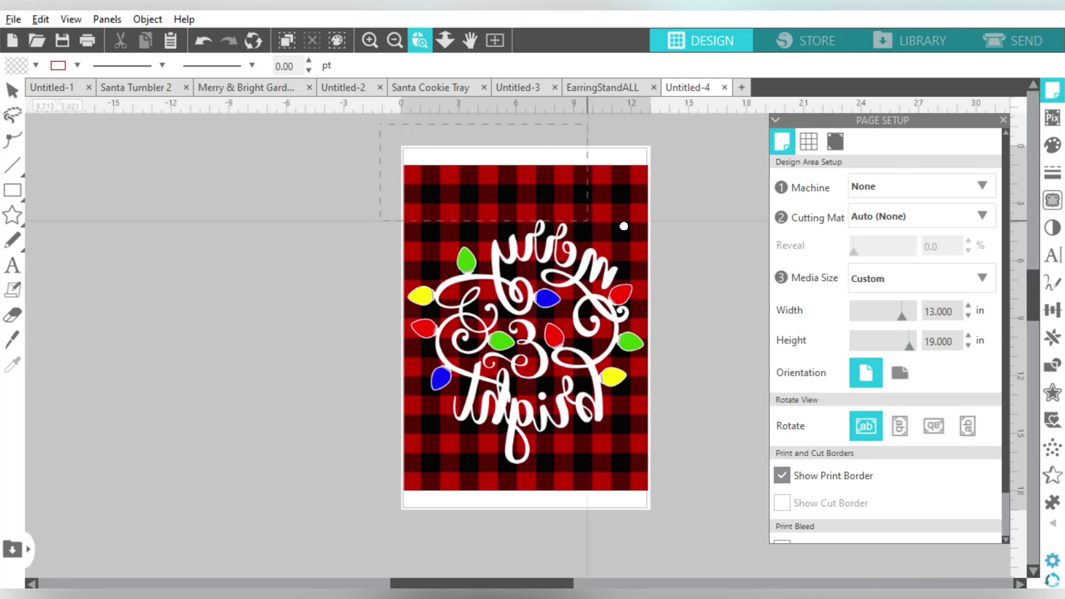
pyautogui.click(675, 236)
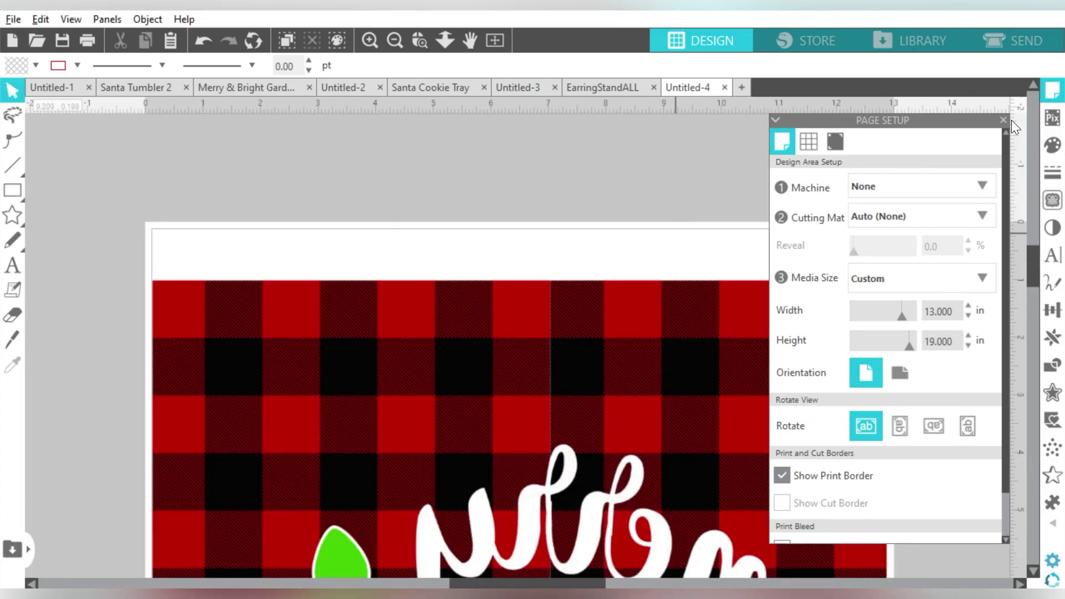
pyautogui.click(1003, 120)
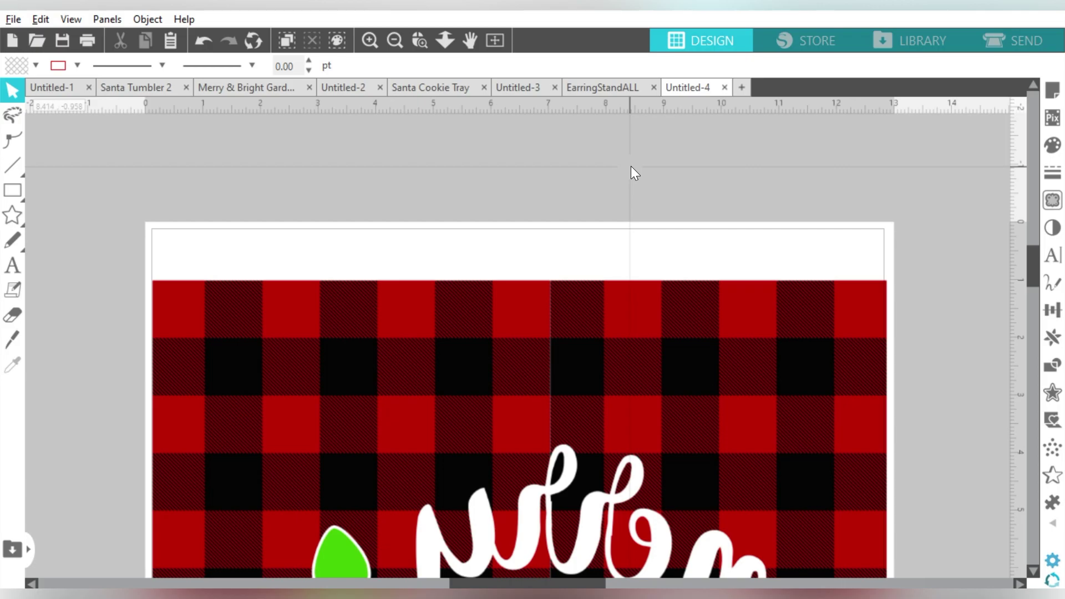
# - Select the design to check its edges sit inside the border, then bring up printing with Ctrl+P
pyautogui.click(543, 285)
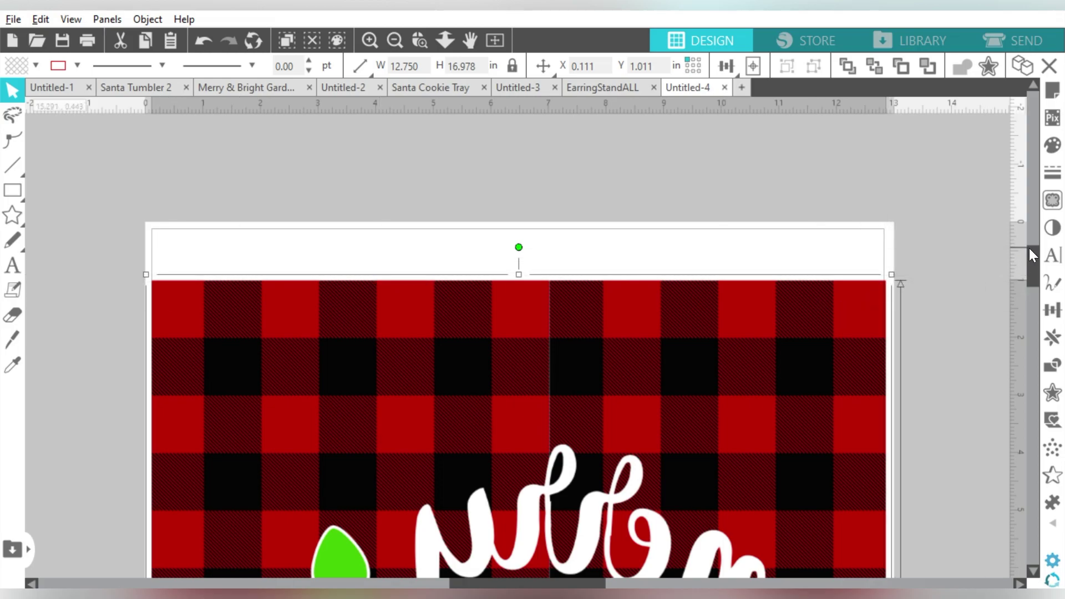
pyautogui.moveTo(1029, 248); pyautogui.dragTo(1037, 362)
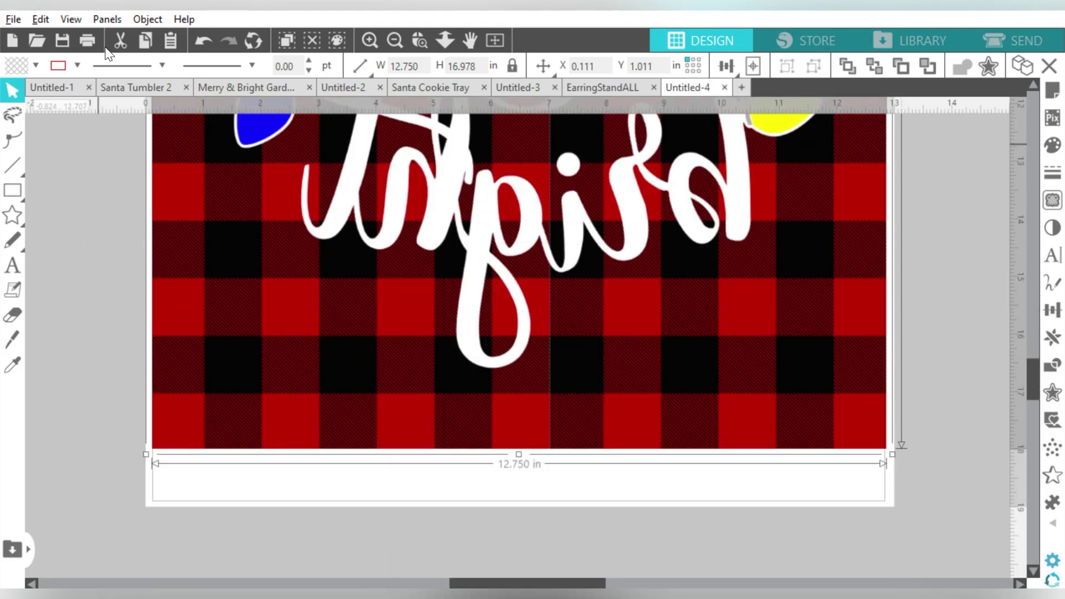
pyautogui.hotkey('ctrl', 'p')
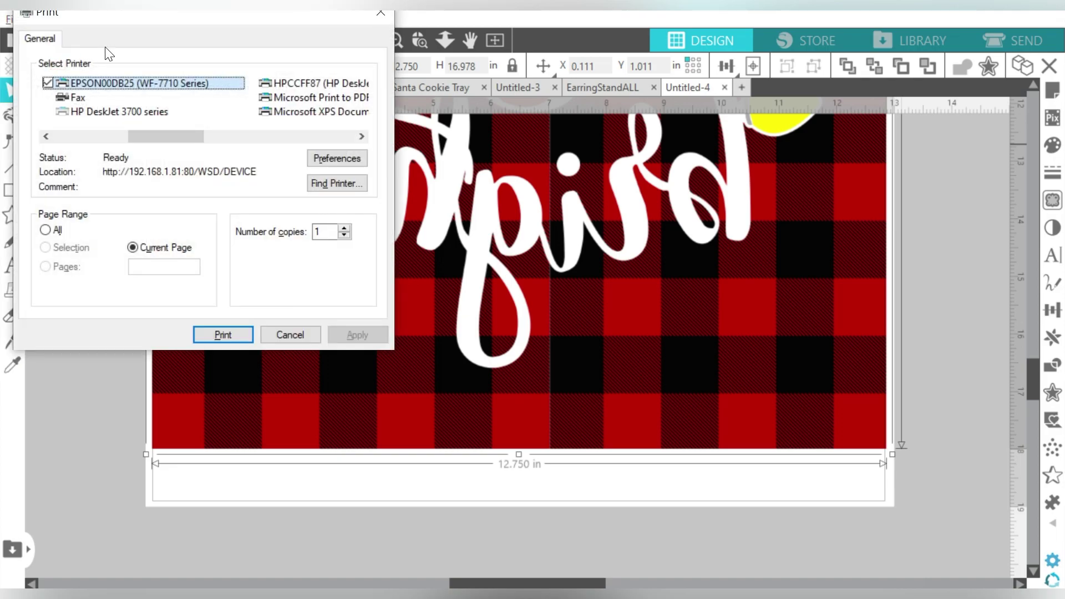